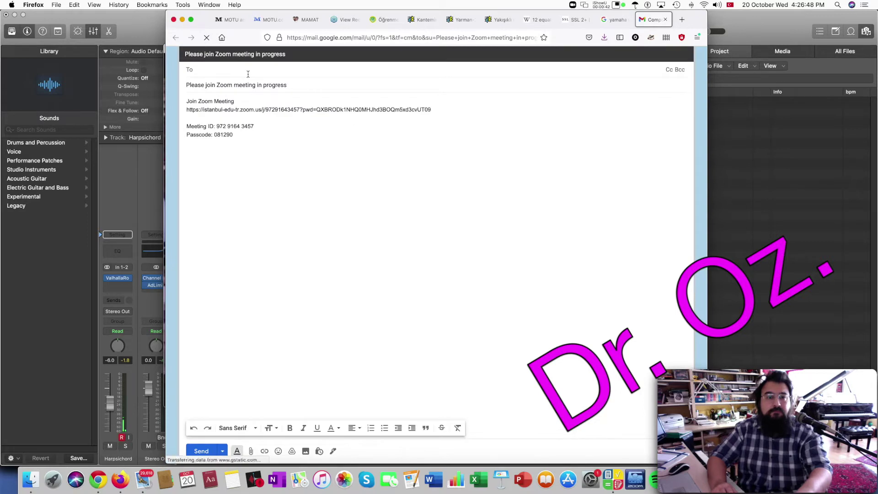
Step: Append "— Ses Teknolojileri I dersimizin seansı AKSİS'te tanımlanandan farklı olarak bana bildirilen çizelgeyle uyumlu 16:30 saatine yöneliktir." to the email subject
click(319, 85)
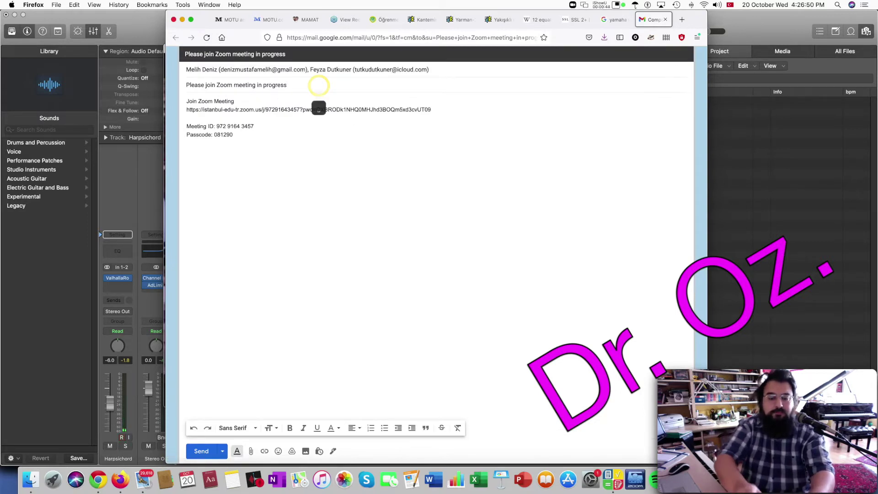
text(— Ses Teknolojileri I der)
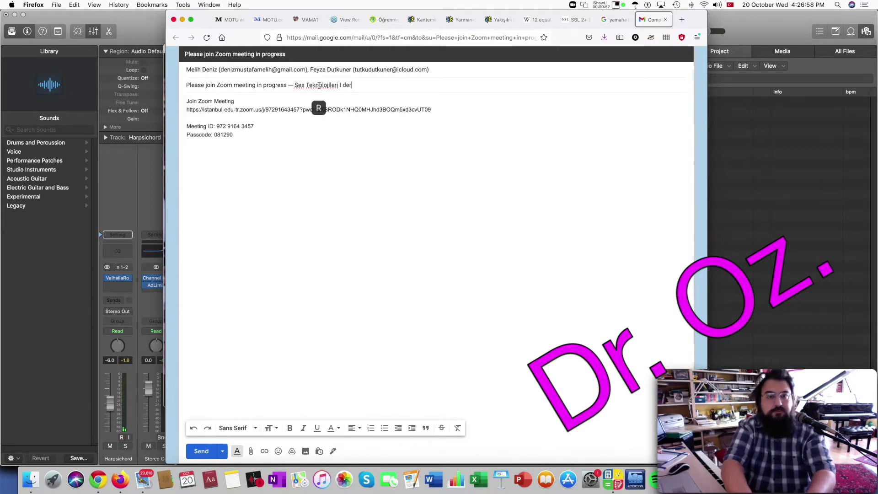
text(simizin seans)
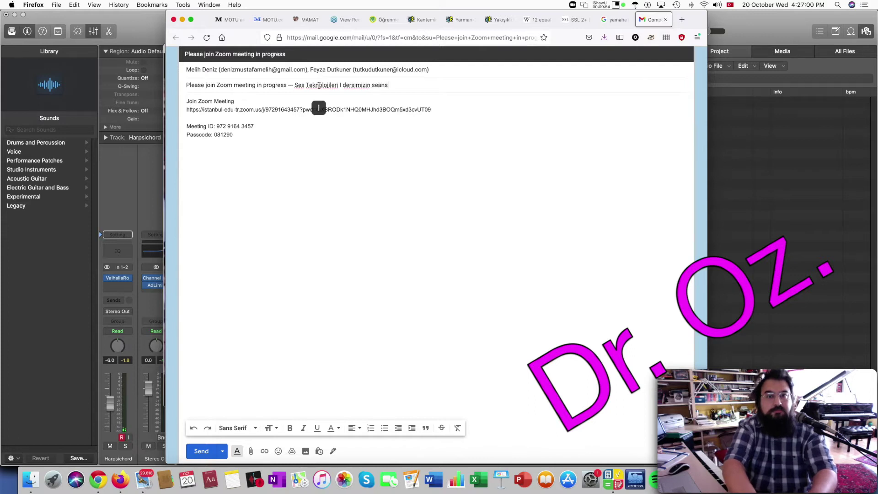
text(ı AKSİS'te)
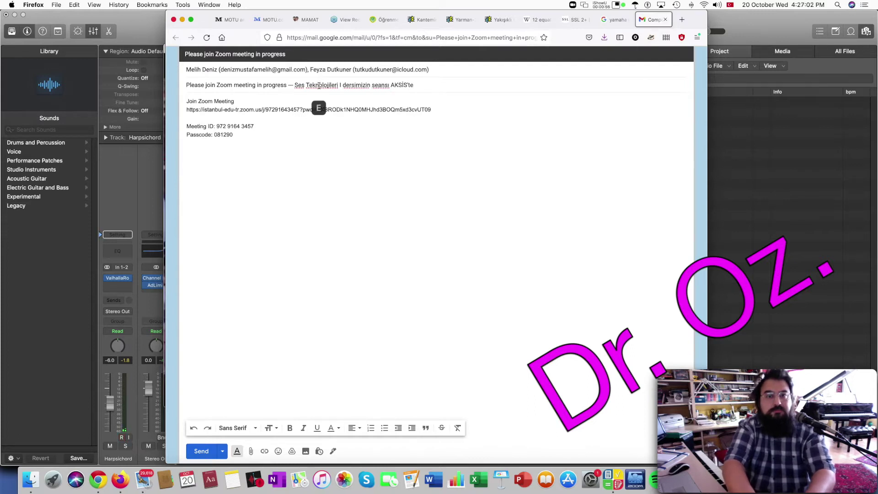
text( tanımlanan)
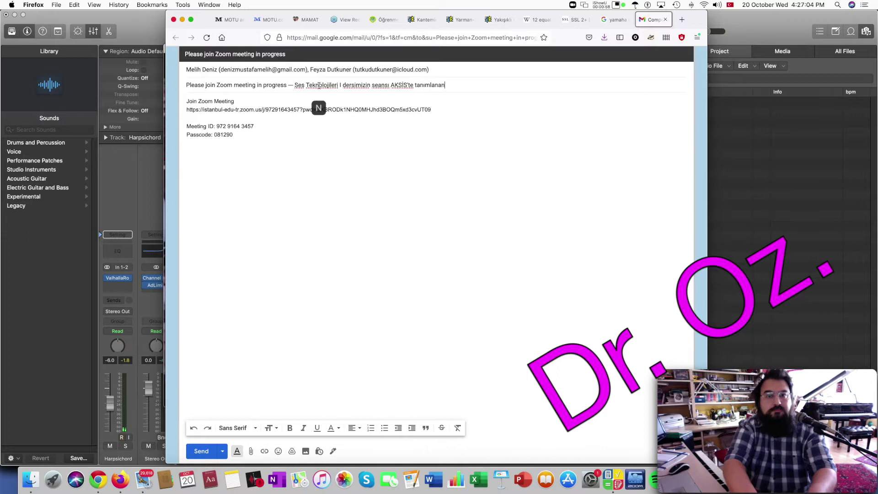
text(dan farklı olarak bana bildirilen çize)
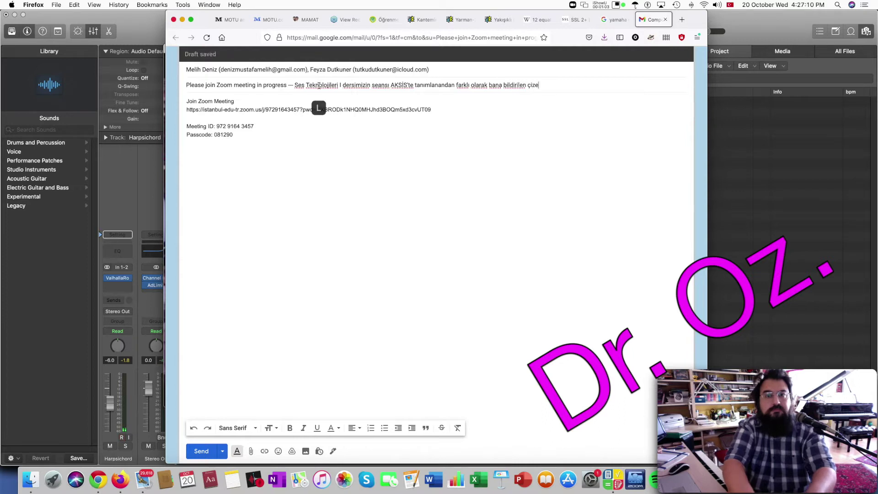
text(lgeyle uyumlu 16:30 saatine yöneliktir.)
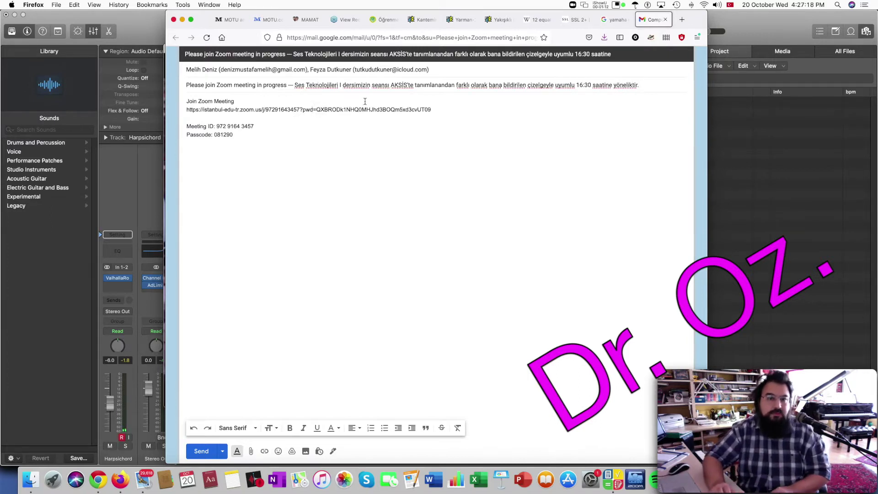
Step: Replace "seansı" in the subject with "daveti", send the Zoom invitation email and return to the yamaha mu80 search results
double_click(383, 86)
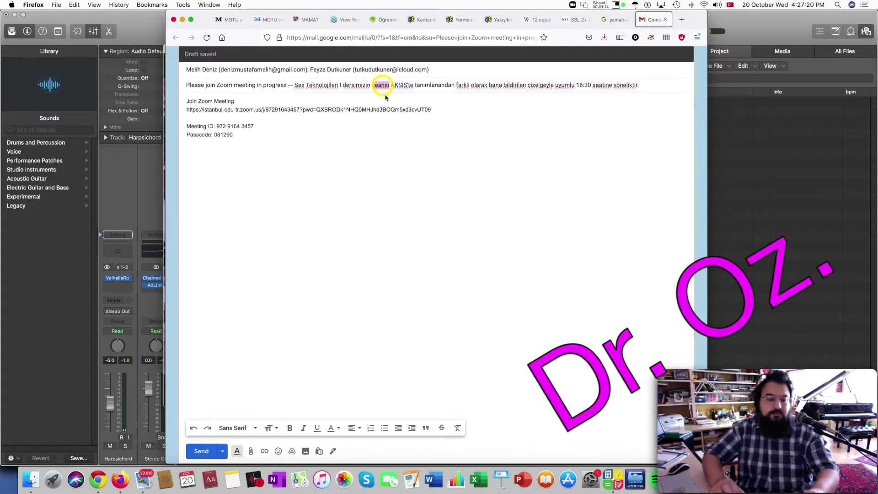
text(daveti)
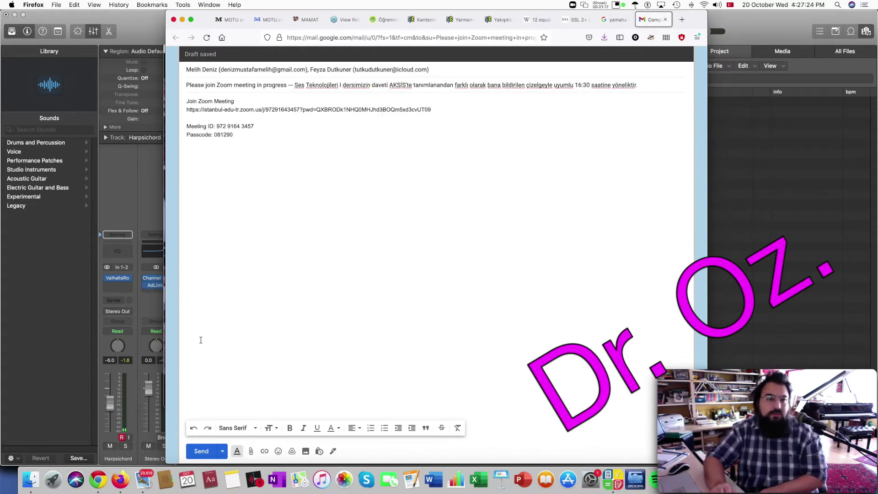
click(197, 449)
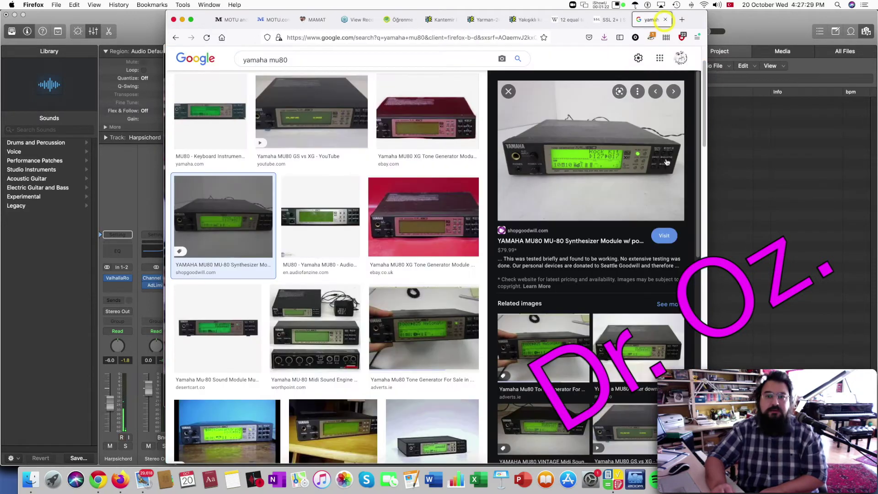
click(665, 19)
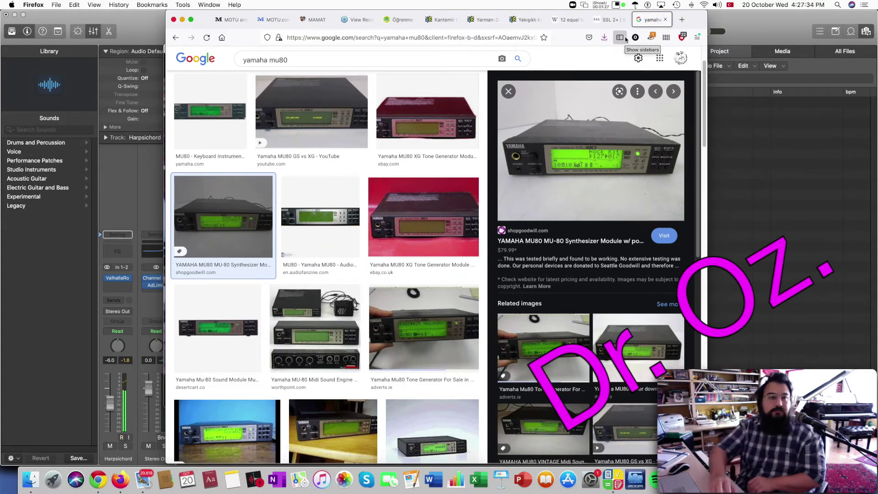
Step: Switch to Logic Pro and enable input monitoring on the Harpsichord track to hear the keyboard, and turn it off
click(132, 165)
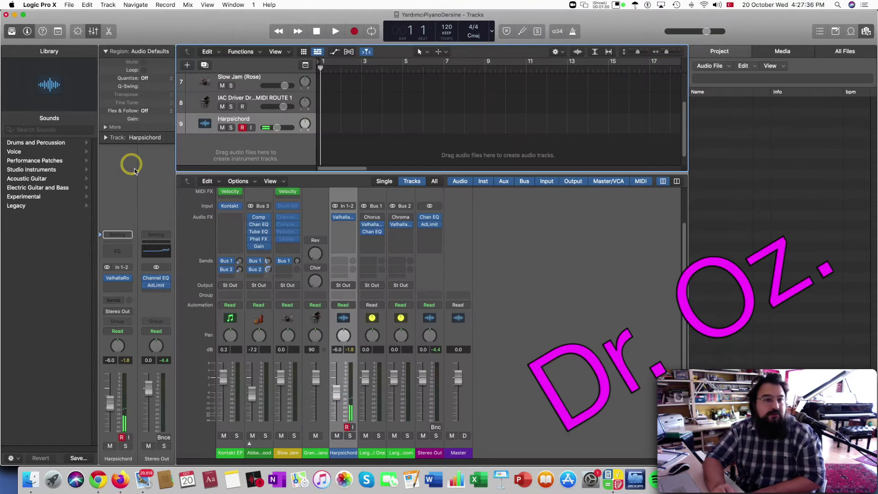
click(251, 128)
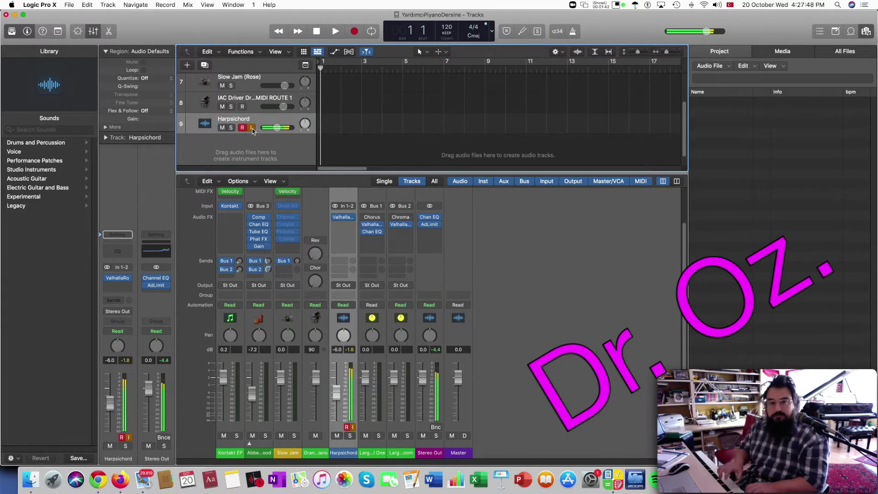
click(252, 128)
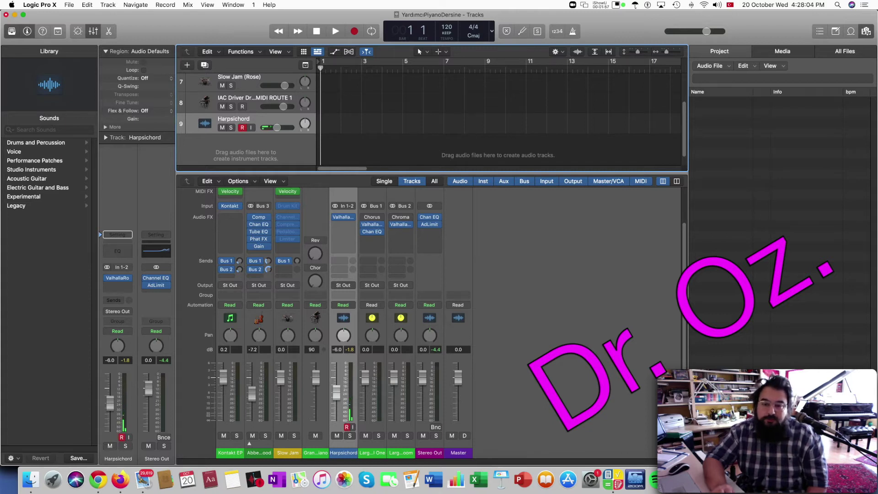
Step: Switch to Zoom, share Desktop 1 with the meeting and move the floating webcam thumbnail over the Library and inspector area
key(super+Tab)
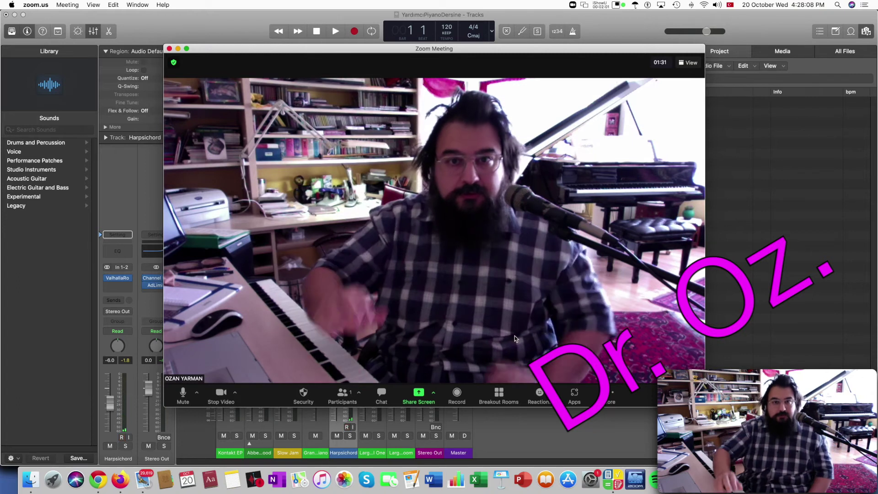
click(427, 394)
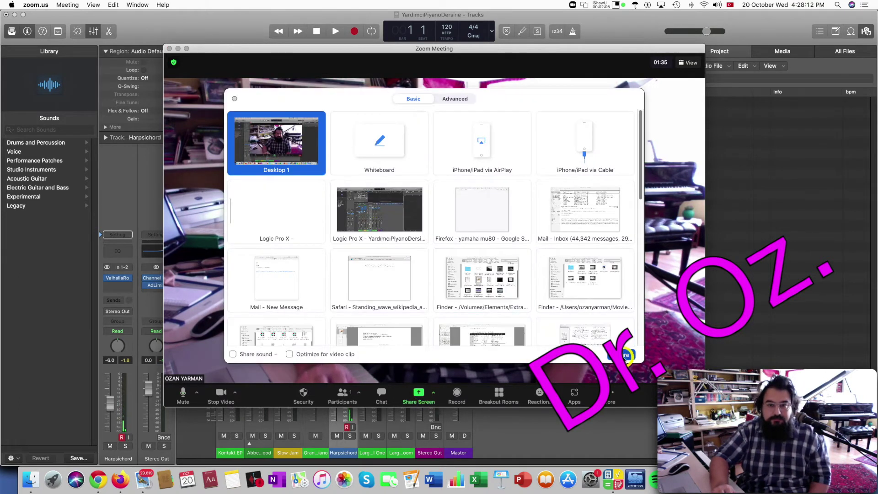
click(625, 356)
drag(179, 209, 51, 241)
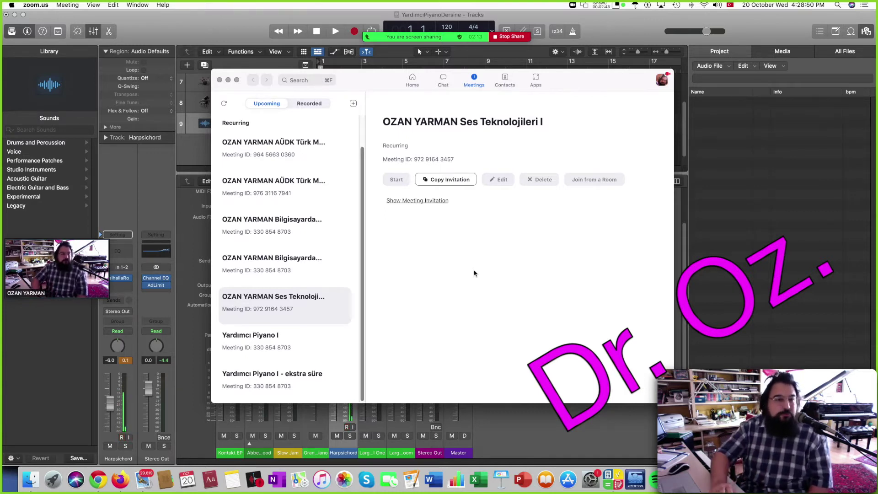
Step: Switch to Logic Pro and examine the Harpsichord track and its channel strip in the mixer
click(183, 154)
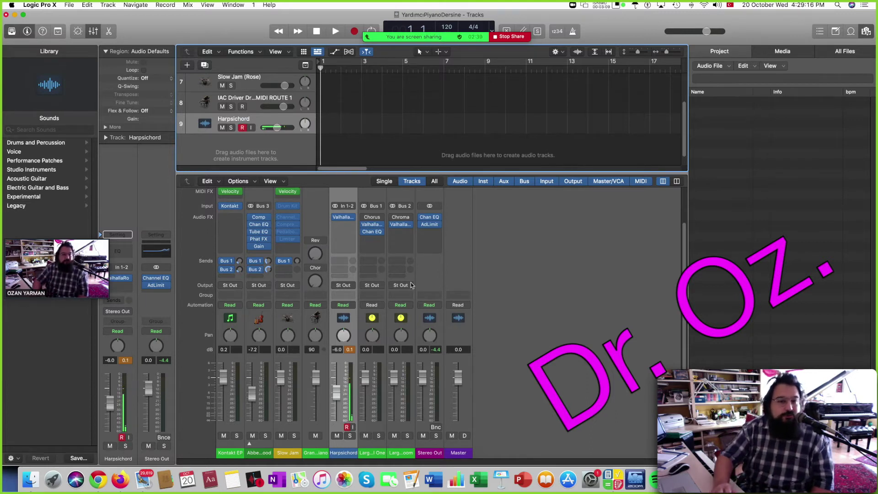
scroll(340, 220, up, 2)
scroll(340, 220, up, 1)
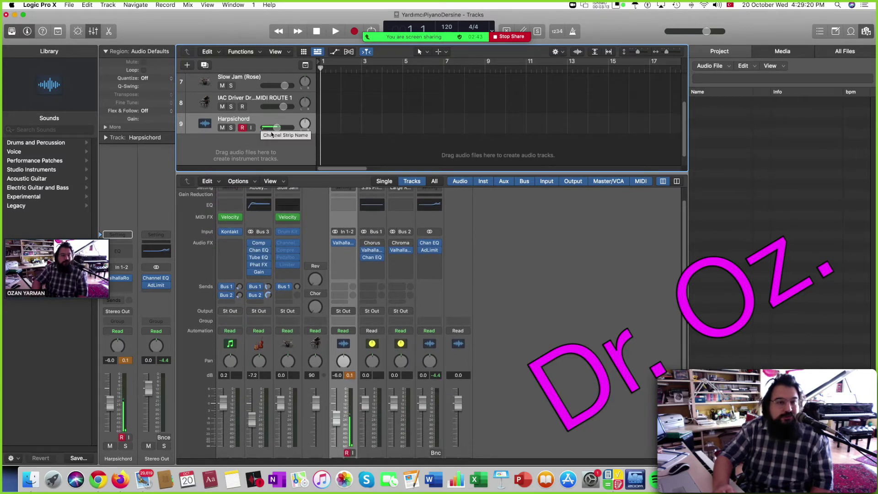
scroll(340, 284, down, 3)
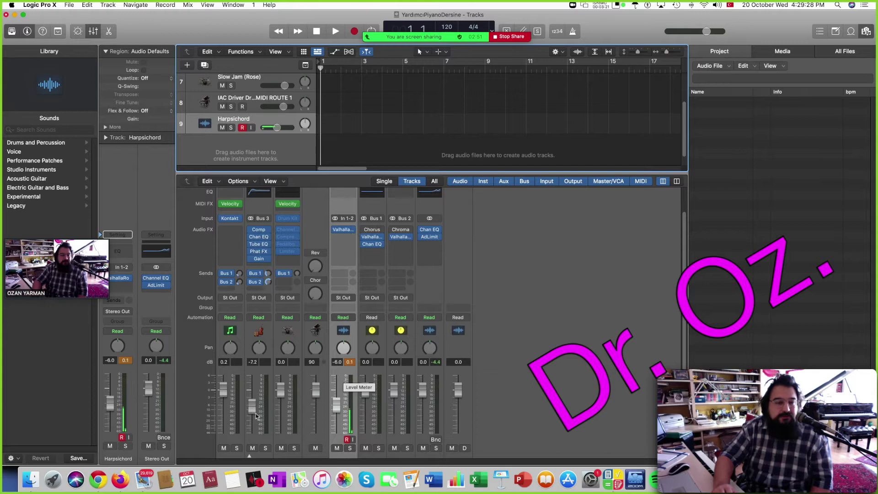
Step: Switch to Firefox and present the Yamaha MU80 image and the SSL 2+ overview page, checking the Harpsichord channel in Logic Pro in between
click(120, 479)
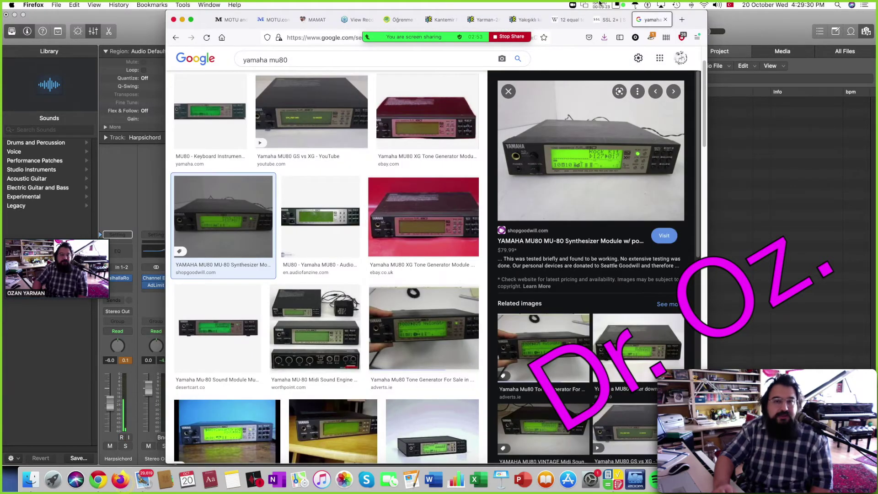
click(609, 20)
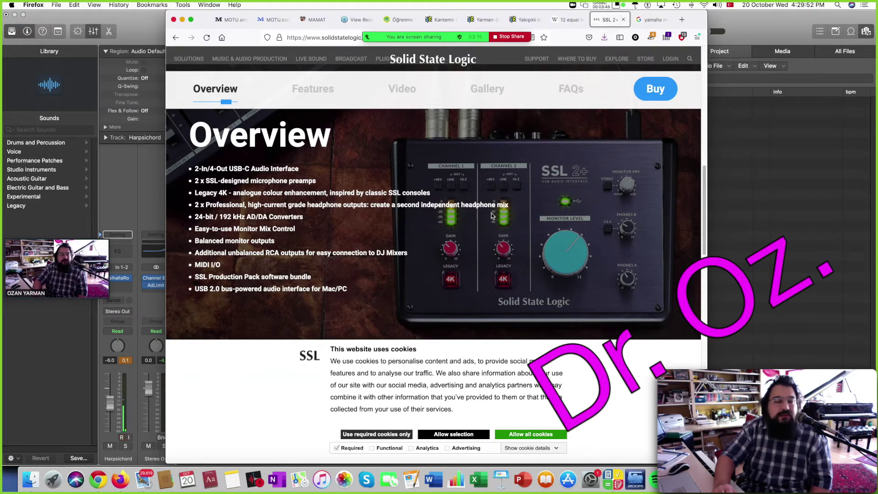
click(118, 180)
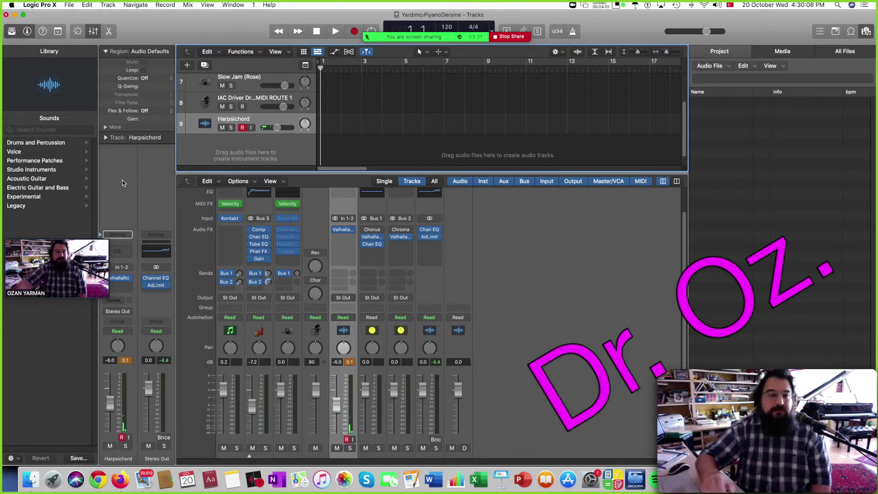
click(121, 438)
click(118, 481)
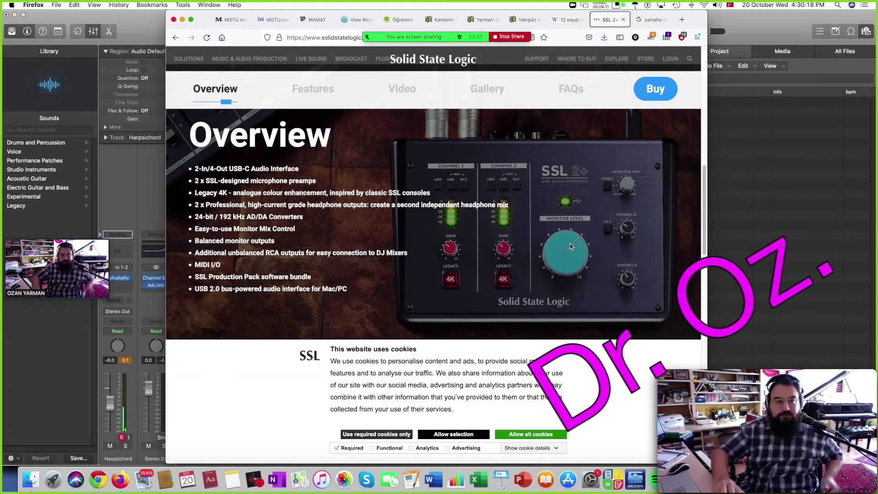
Step: Return to Logic Pro and monitor the Harpsichord track's live input through the headphones, ending with monitoring off
click(142, 173)
click(250, 128)
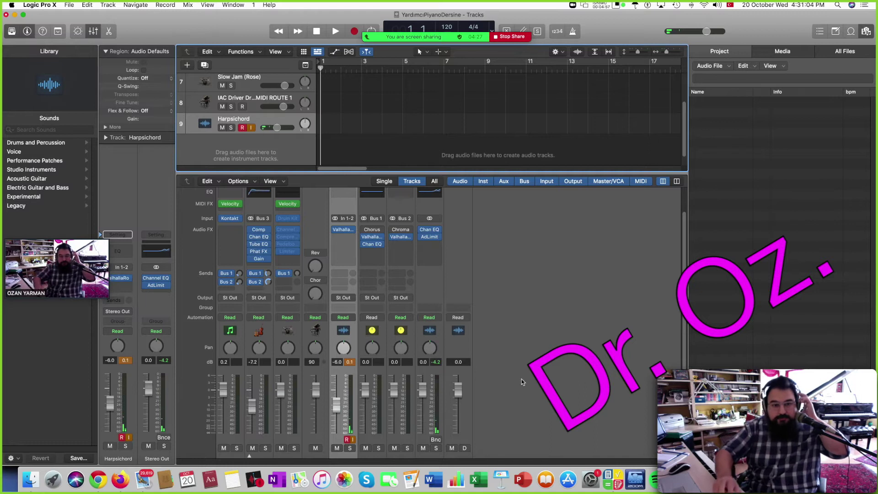
click(255, 129)
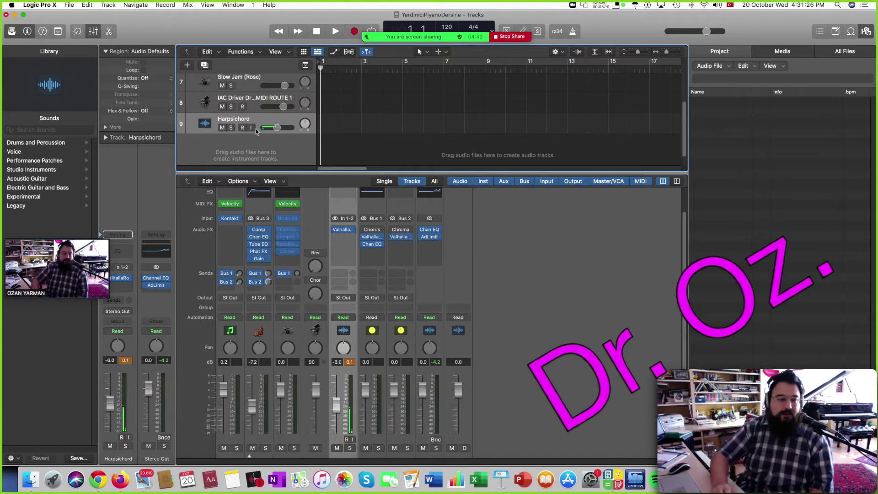
Step: Switch to Firefox and show the Yamaha MU80 module image again, followed by the SSL 2+ interface overview
click(120, 480)
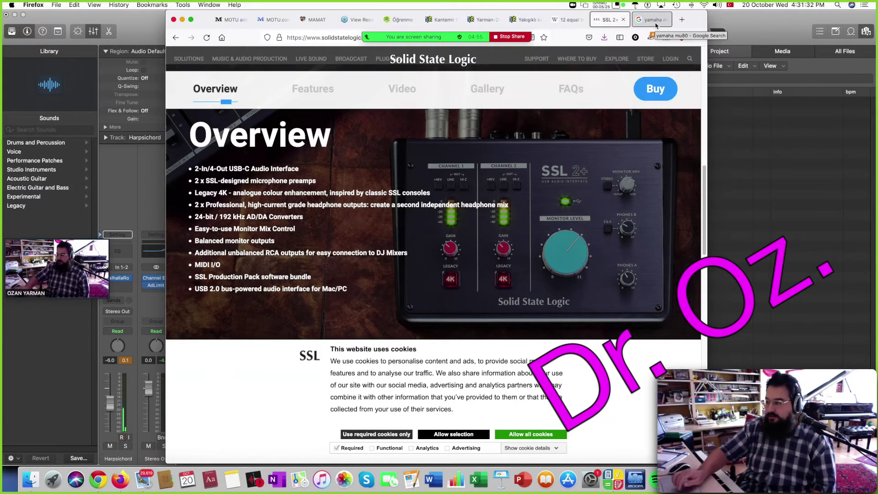
mouse_move(203, 55)
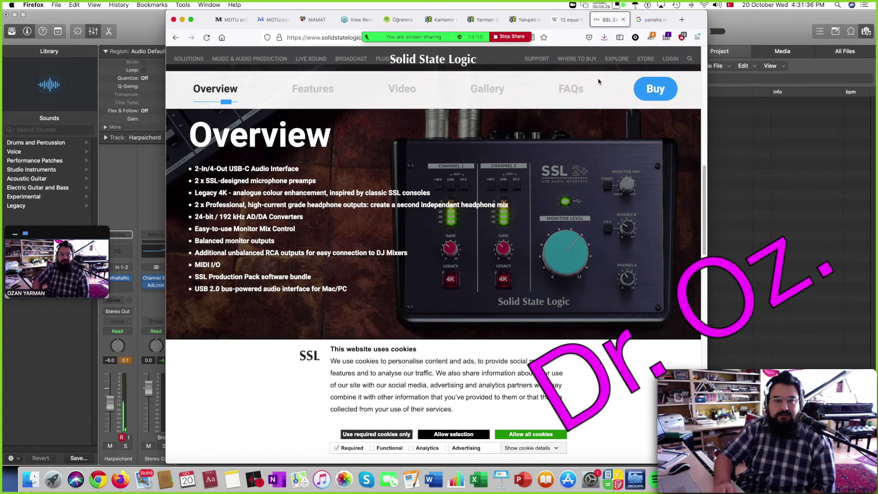
click(653, 19)
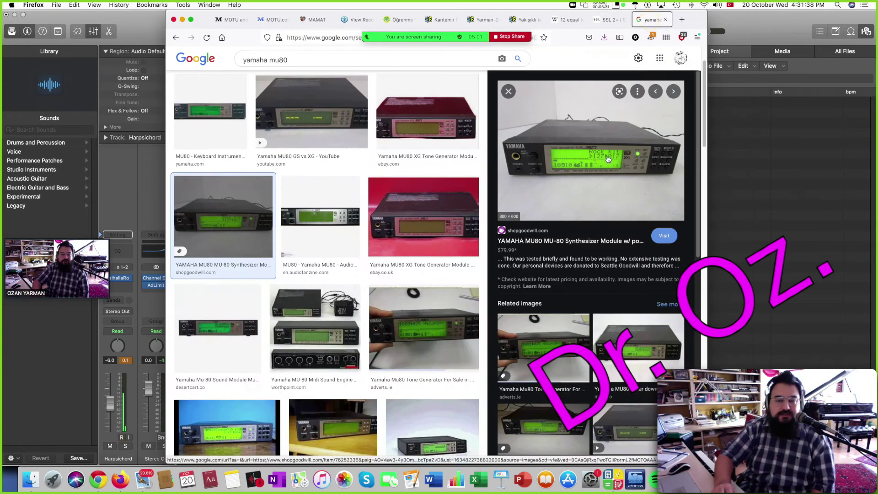
click(608, 20)
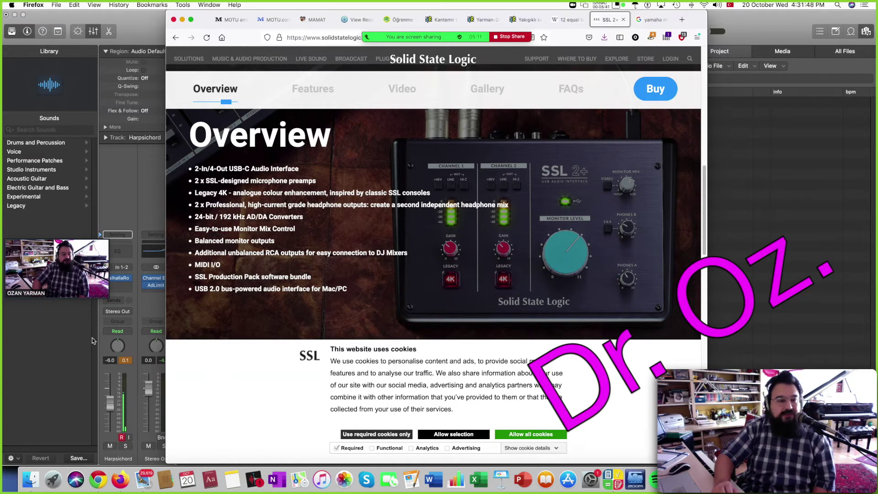
Step: Switch to Logic Pro, open the Harpsichord channel's ValhallaRoom plug-in and move its window clear of the mixer strips
click(59, 351)
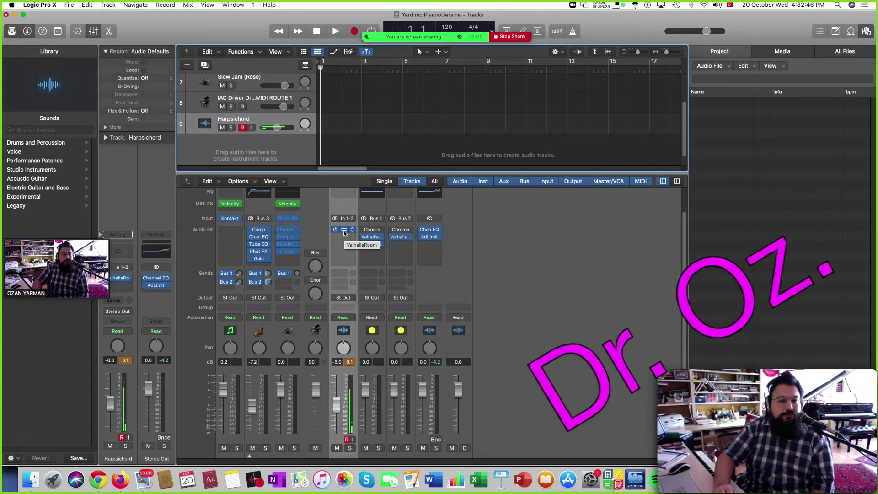
click(344, 231)
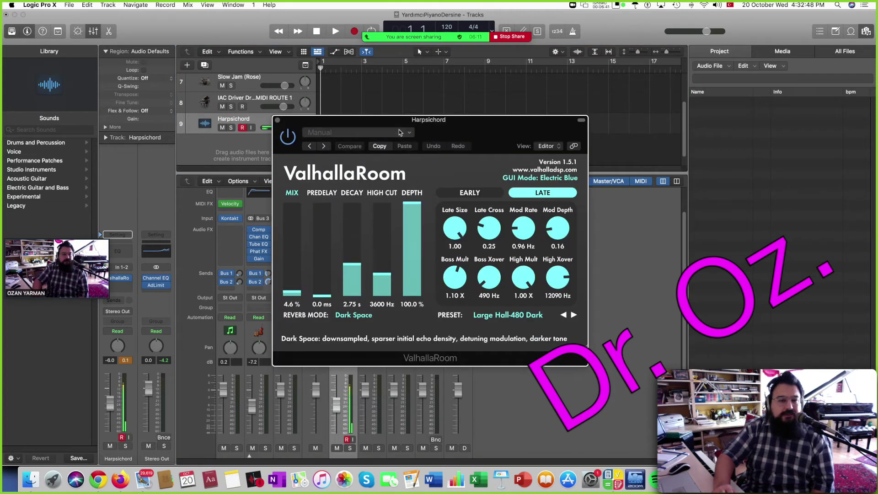
drag(388, 122, 613, 93)
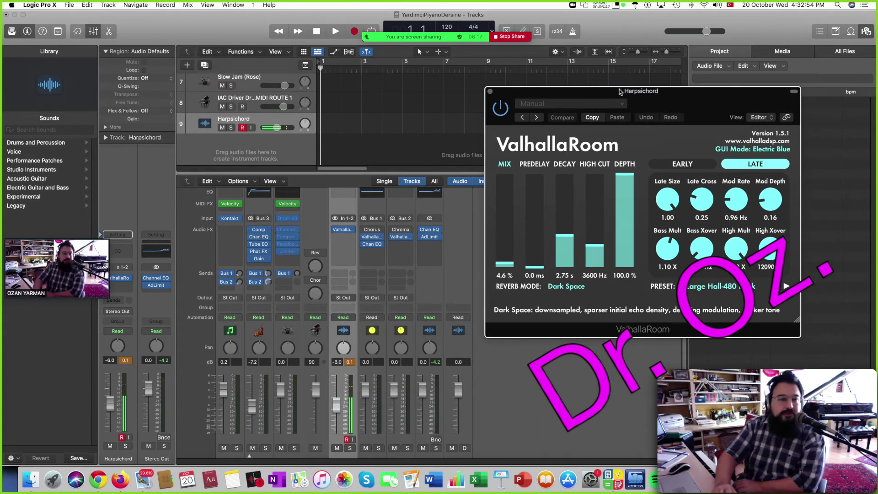
Step: Enable input monitoring on the Harpsichord track and advance ValhallaRoom to the next preset after Large Hall-480 Dark
click(252, 129)
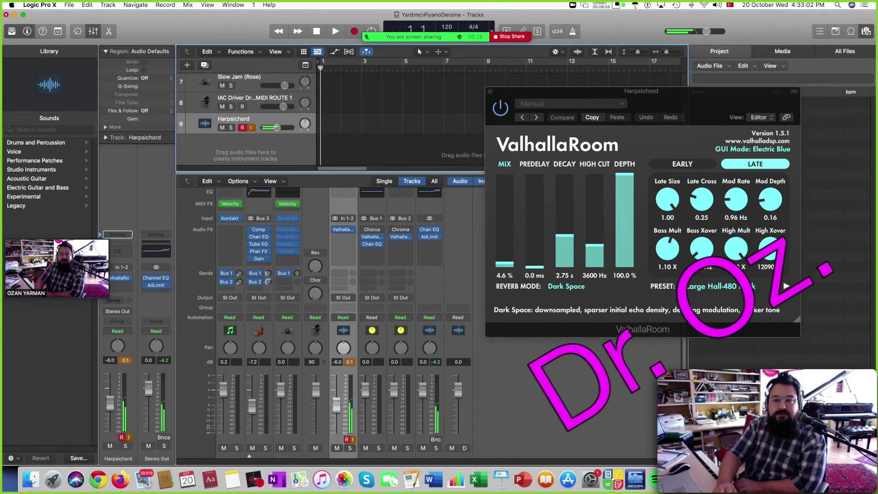
click(788, 286)
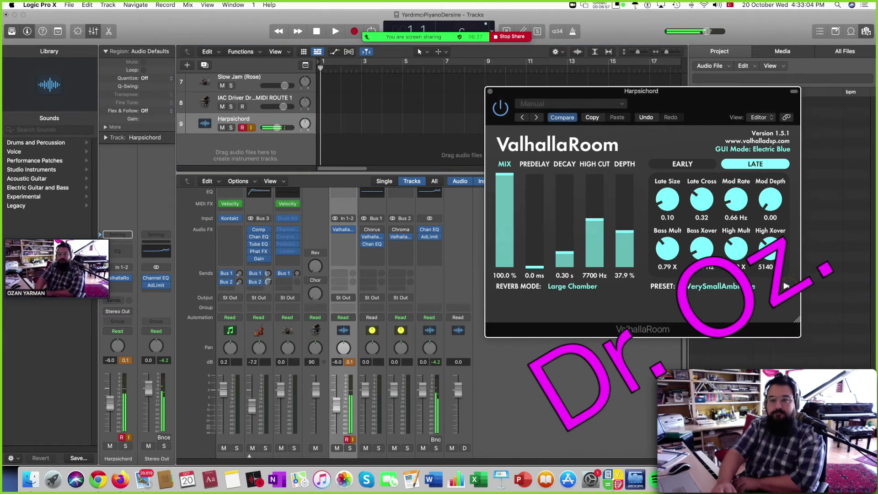
Step: Audition ValhallaRoom's following presets on the Harpsichord track up to Nostro Large Hall, and turn input monitoring off
click(787, 286)
click(787, 286)
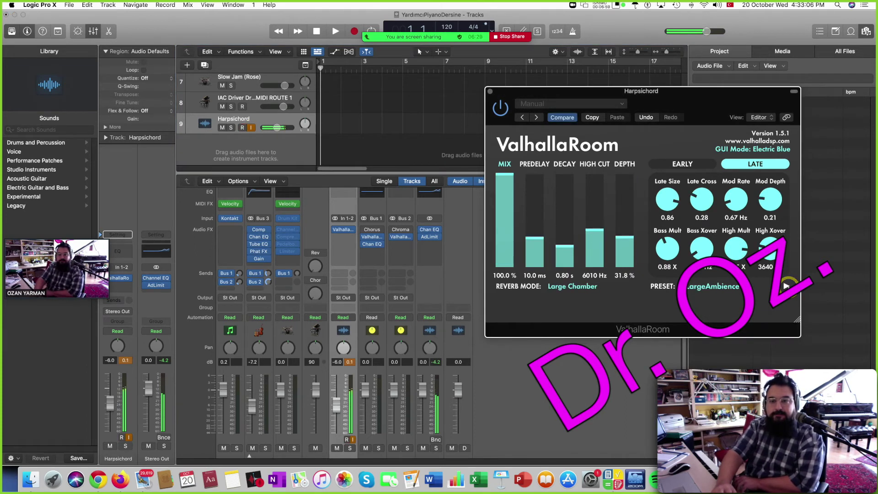
click(787, 286)
click(787, 287)
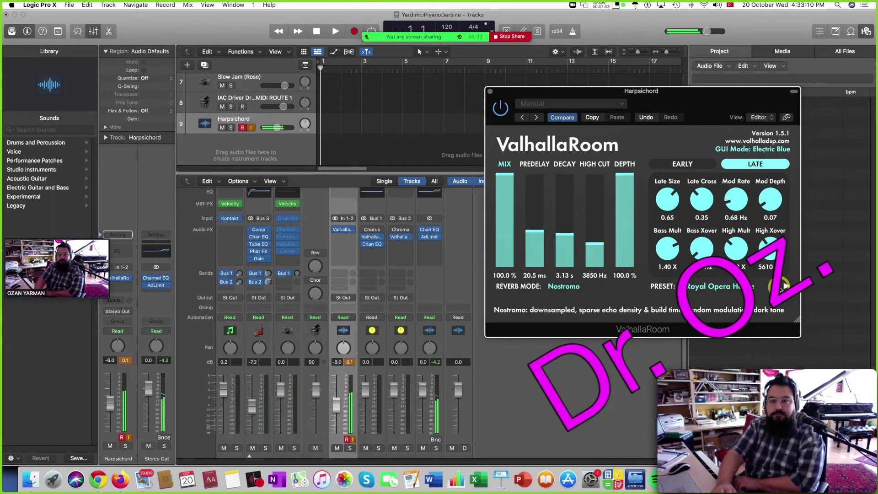
click(785, 286)
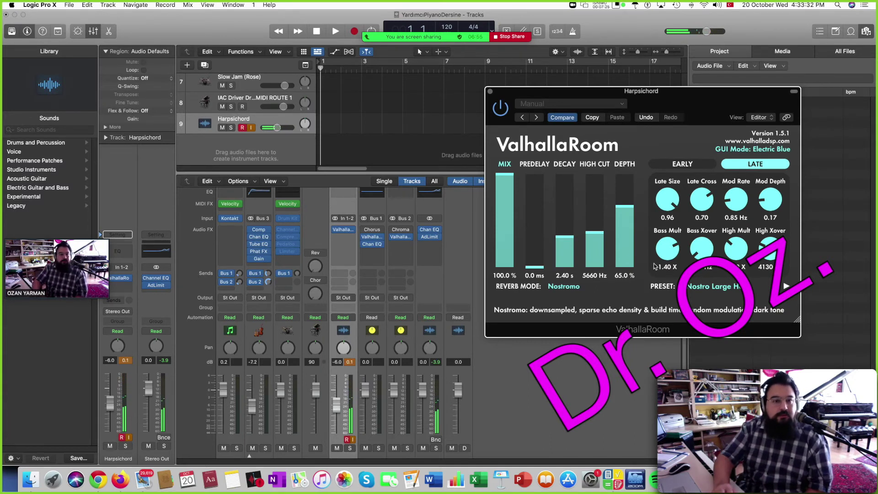
click(251, 127)
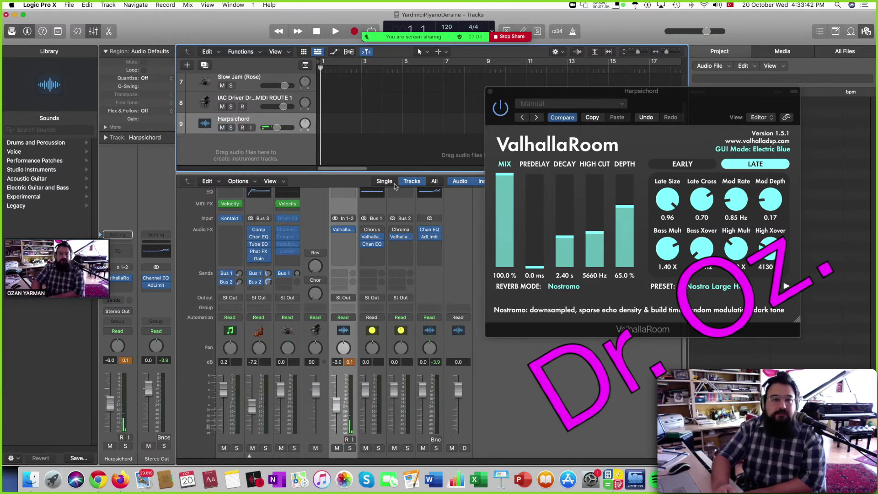
Step: Re-enable the Harpsichord track's input monitoring and advance through ValhallaRoom's presets to LV426 Wide Sweet Hall
click(251, 128)
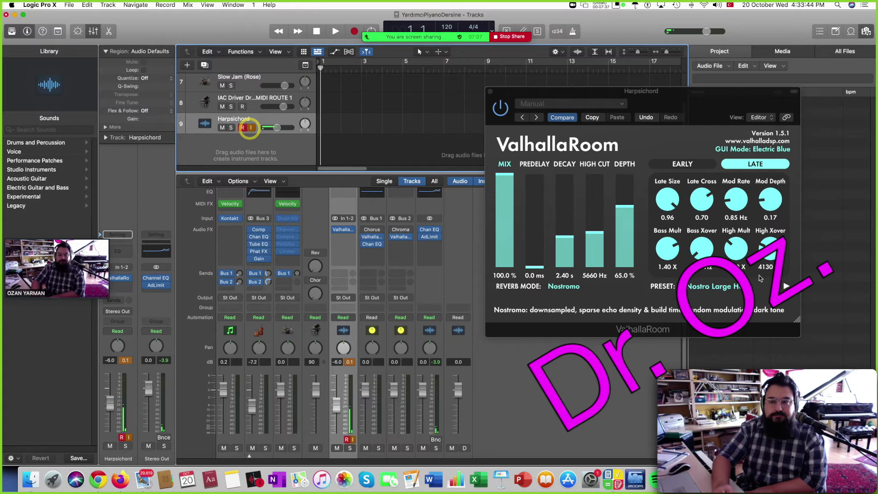
click(785, 286)
click(785, 286)
click(785, 287)
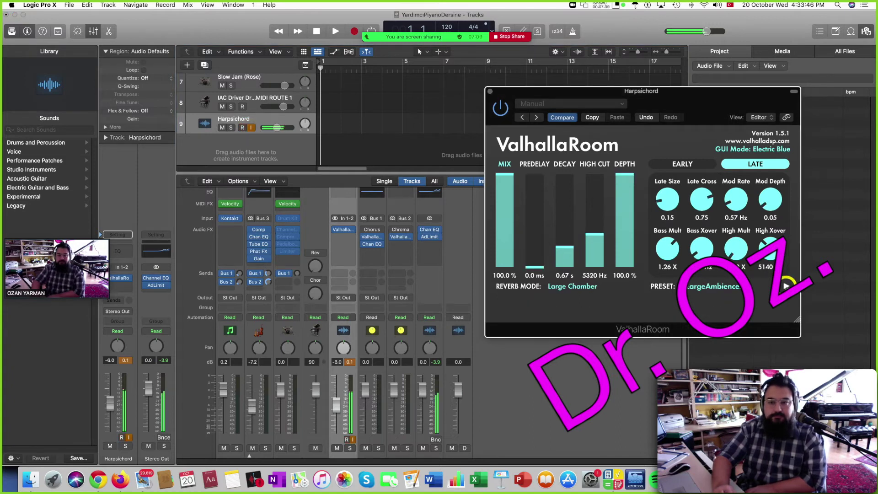
click(786, 286)
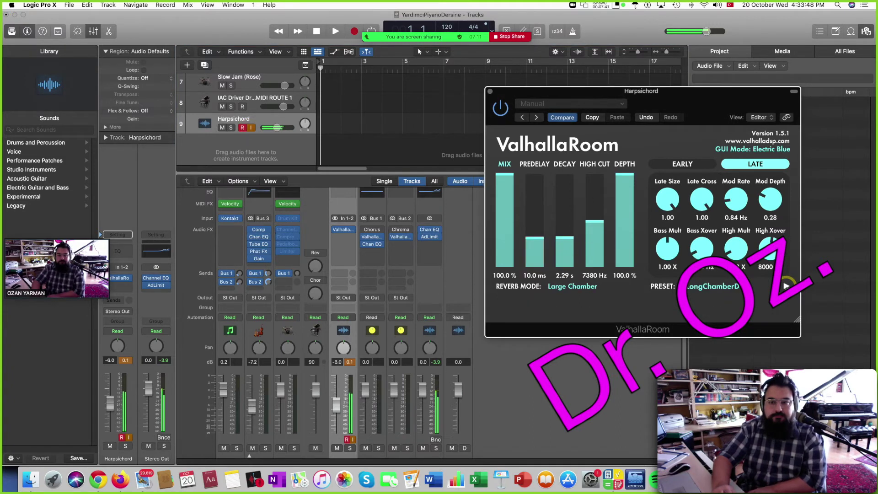
click(785, 286)
click(785, 286)
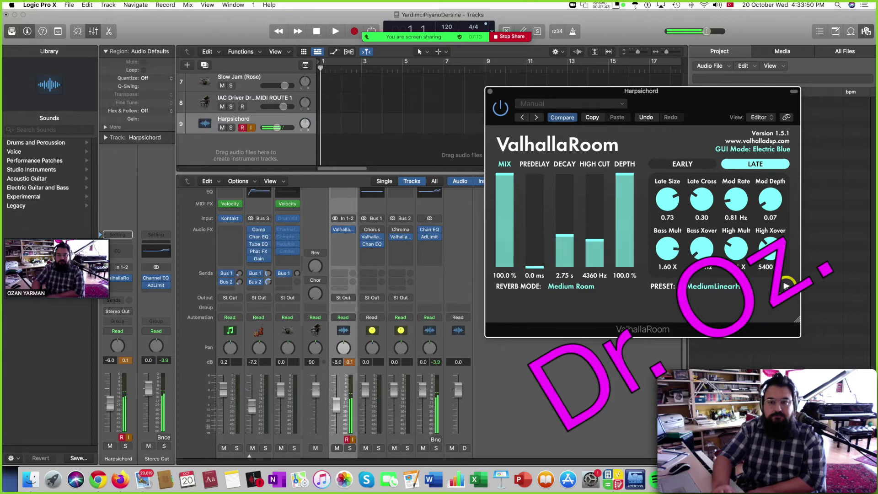
click(786, 286)
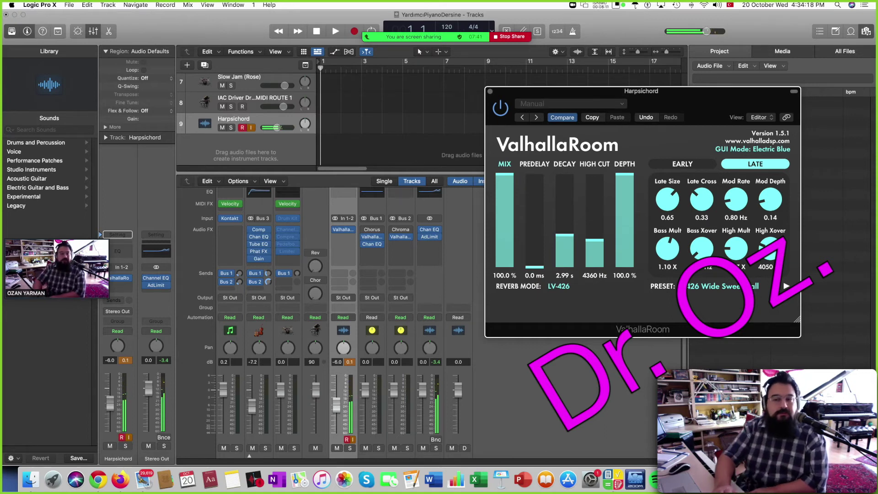
Step: Continue through ValhallaRoom's presets to Dark Chamber, audition it with live input, and switch the Harpsichord track's monitoring off
click(786, 286)
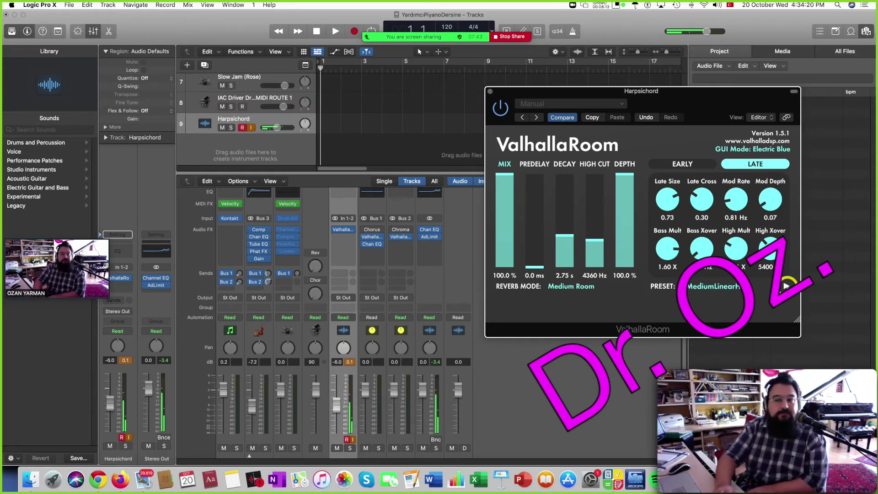
click(785, 286)
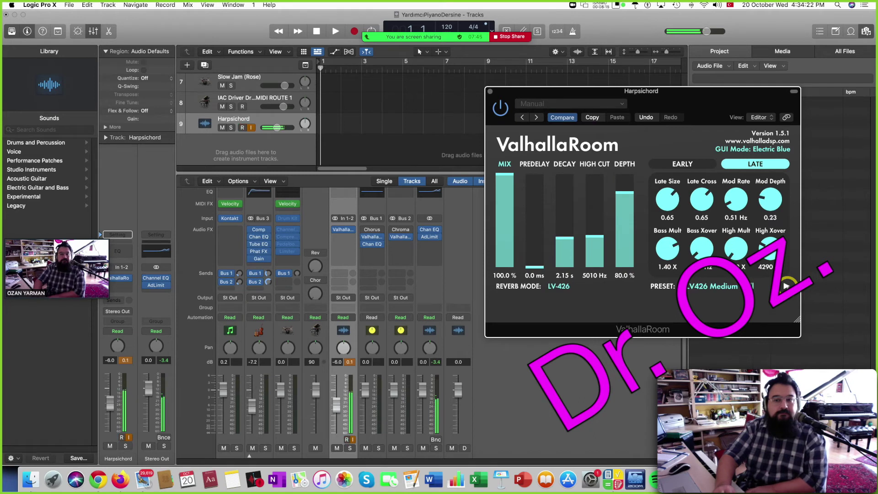
click(786, 285)
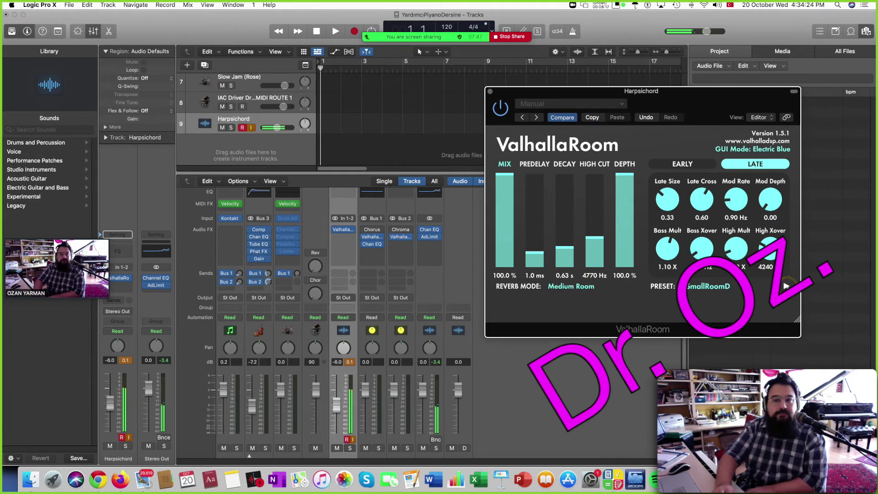
click(786, 285)
click(786, 286)
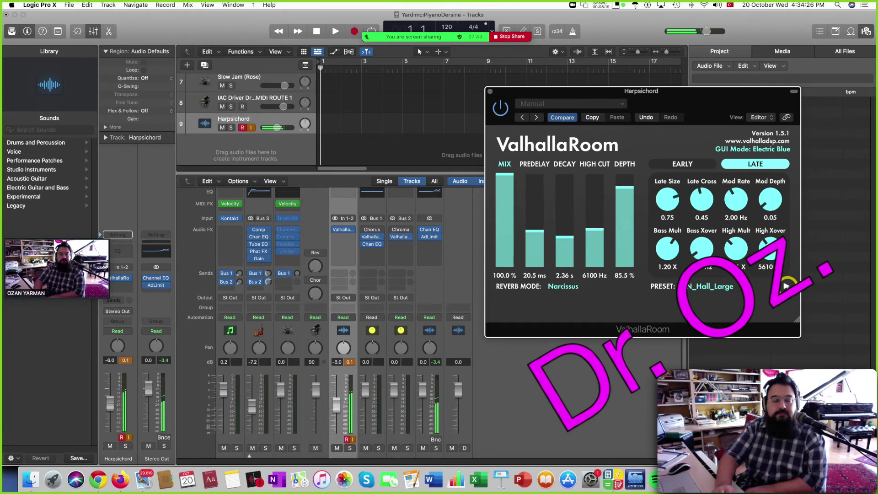
click(786, 286)
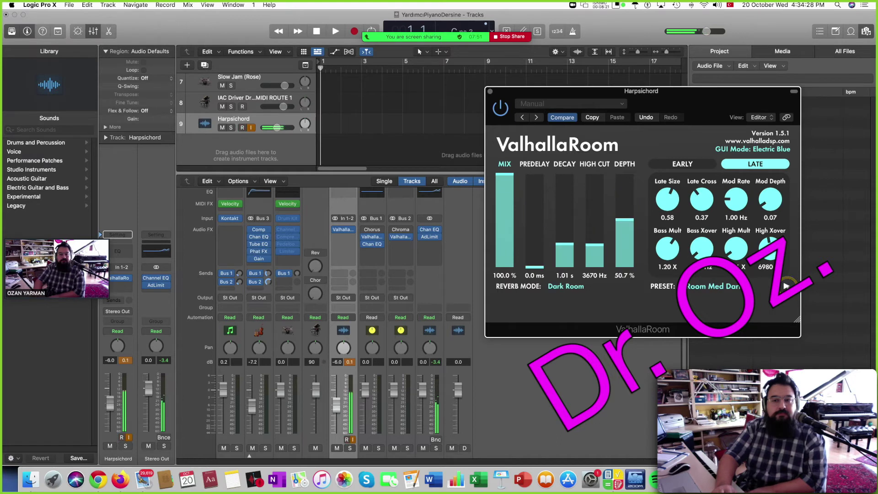
click(786, 286)
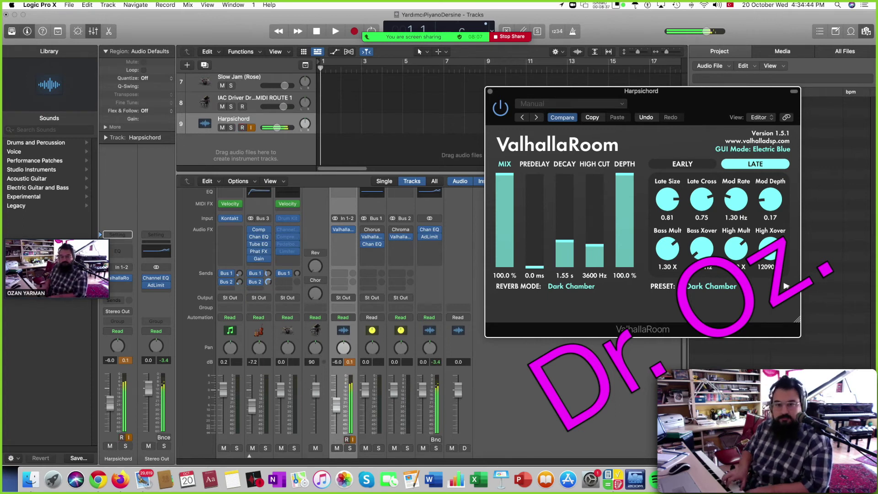
mouse_move(740, 289)
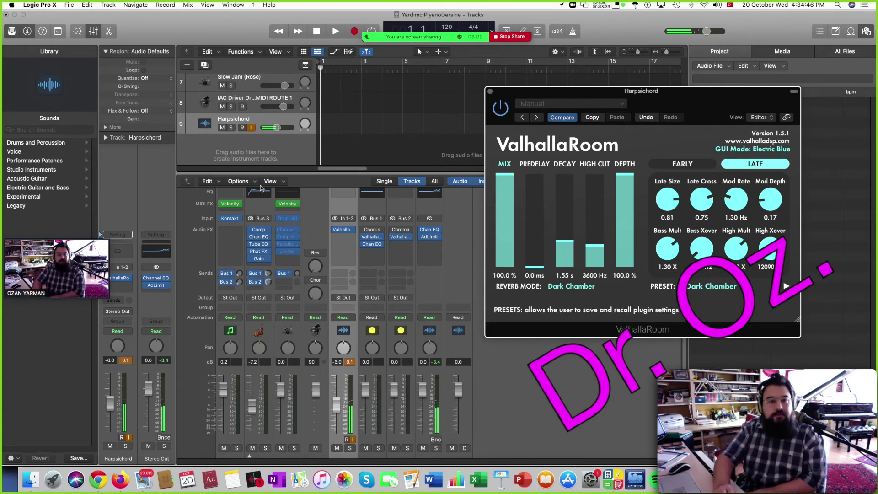
click(252, 129)
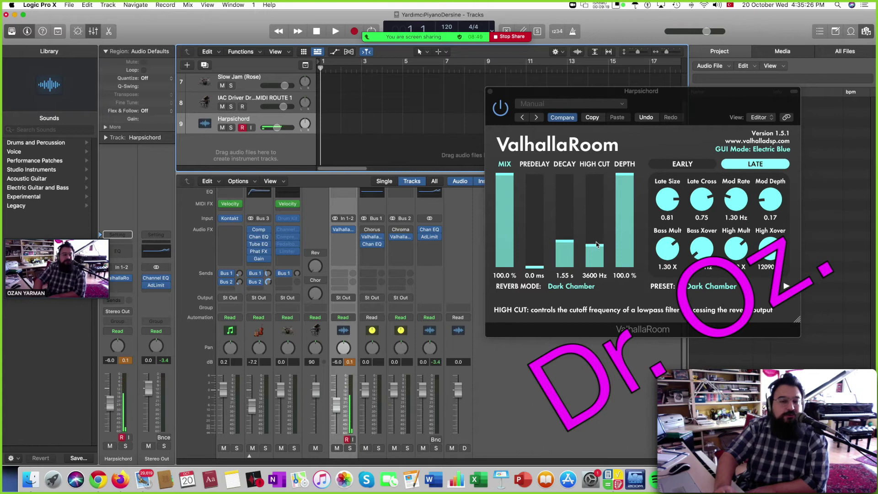
Step: Try a High Cut of 3400 Hz in ValhallaRoom and restore the Dark Chamber preset
mouse_move(596, 248)
mouse_down()
mouse_move(598, 173)
mouse_move(594, 246)
mouse_up()
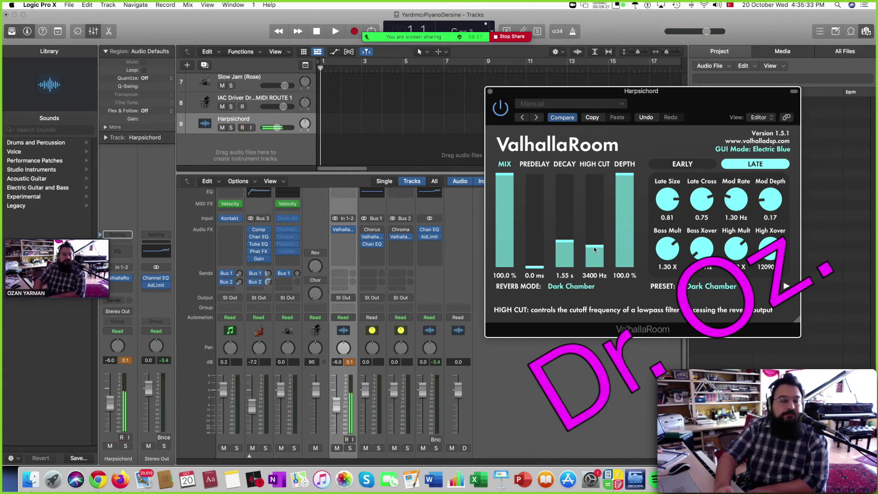
click(785, 287)
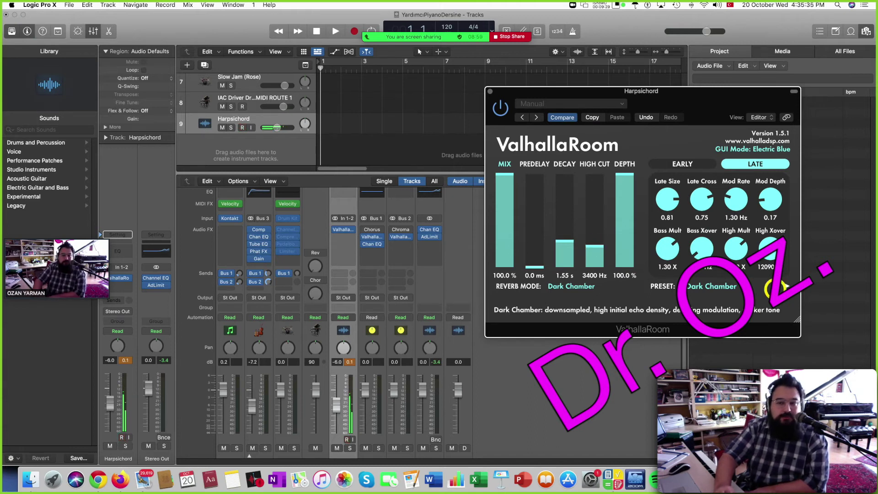
click(787, 286)
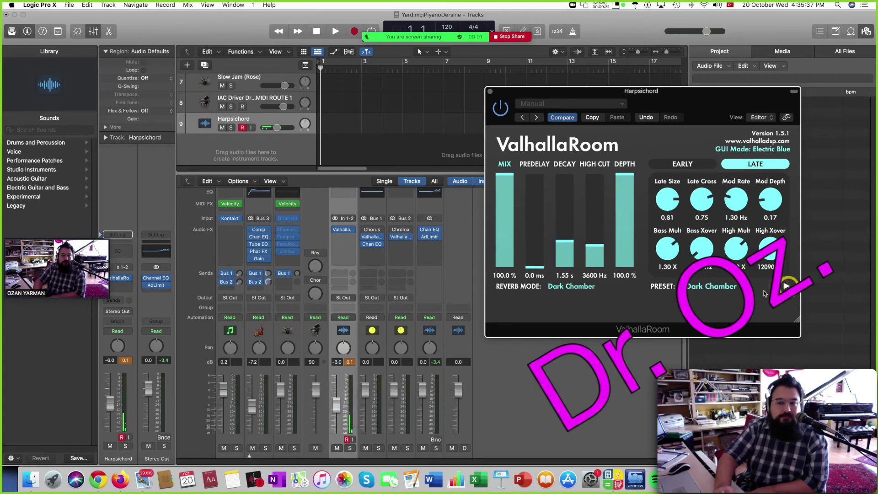
Step: Turn on the Harpsichord track's input monitoring and compare ValhallaRoom's Depth at 83.9% and 100%
click(251, 128)
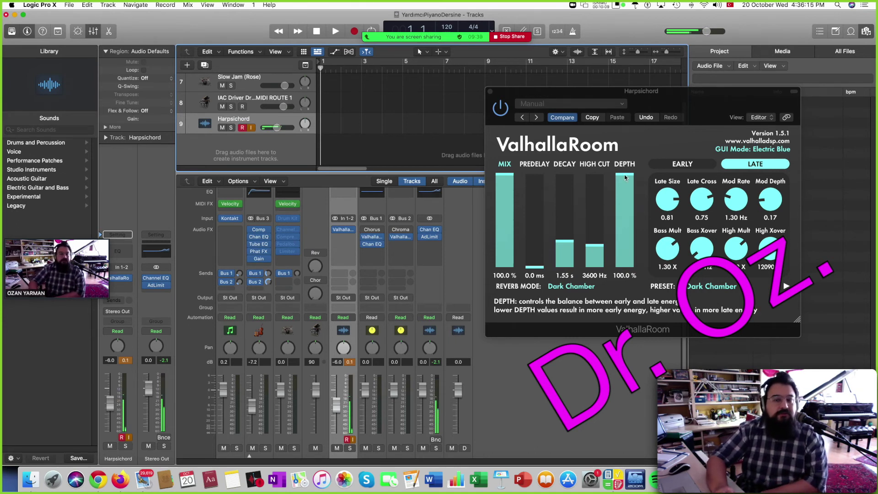
mouse_move(625, 178)
mouse_down()
mouse_move(623, 261)
mouse_move(628, 192)
mouse_up()
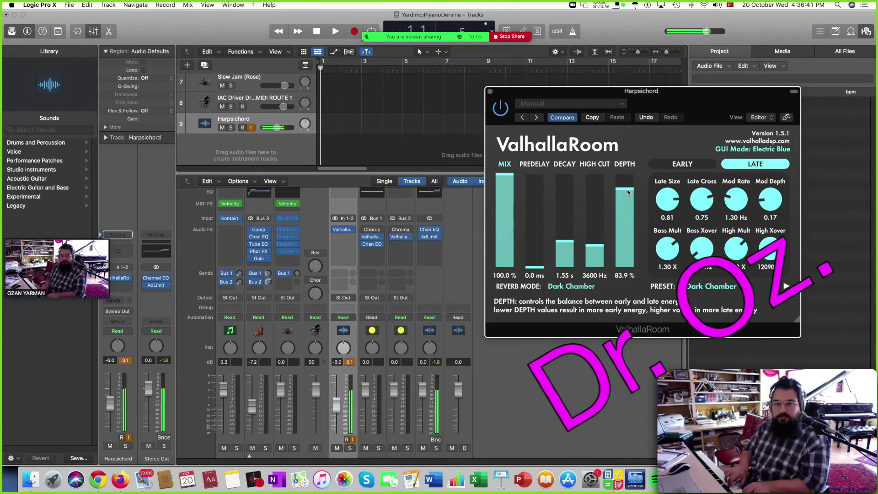
click(628, 193)
drag(628, 193, 640, 165)
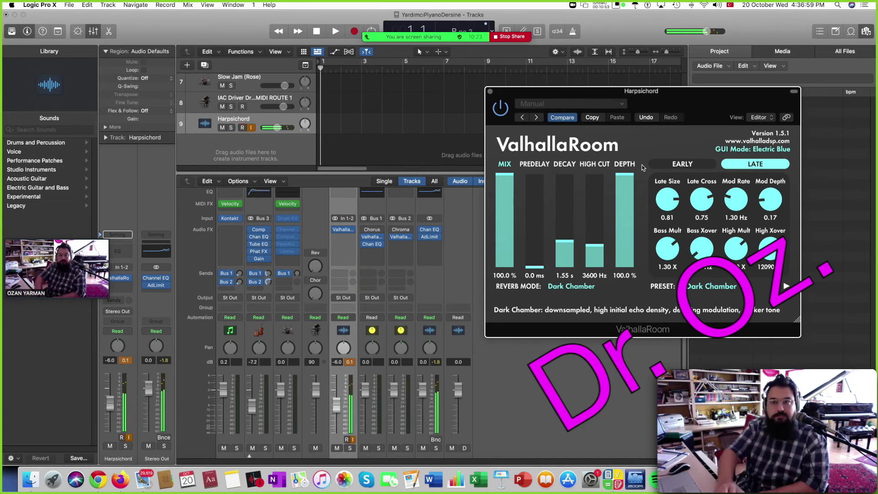
Step: Audition ValhallaRoom's next preset, MedDarkChamber, and turn off input monitoring on the Harpsichord track
click(785, 286)
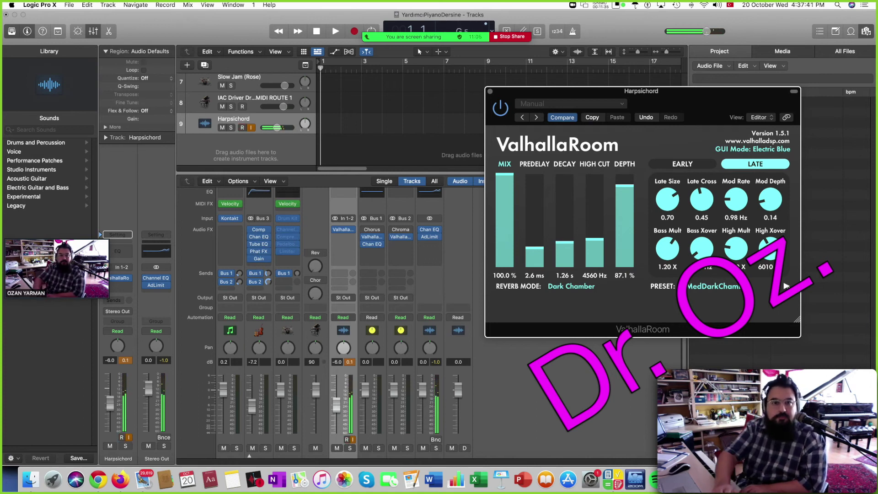
mouse_move(420, 42)
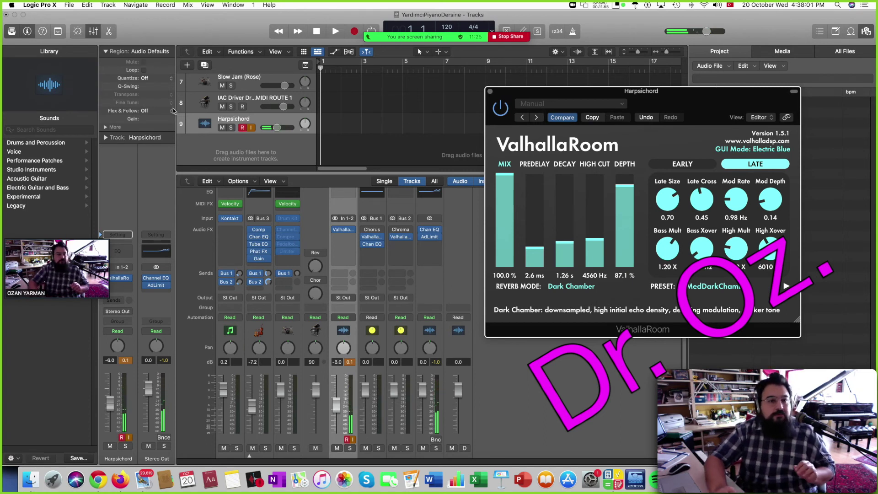
click(242, 128)
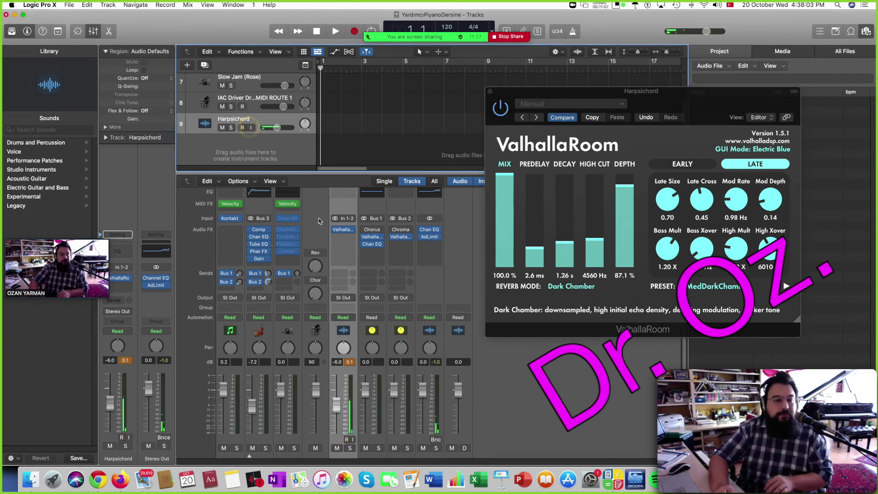
Step: Insert a Pitch Shifter after ValhallaRoom on the Harpsichord channel and move its window clear of the track's controls
click(352, 238)
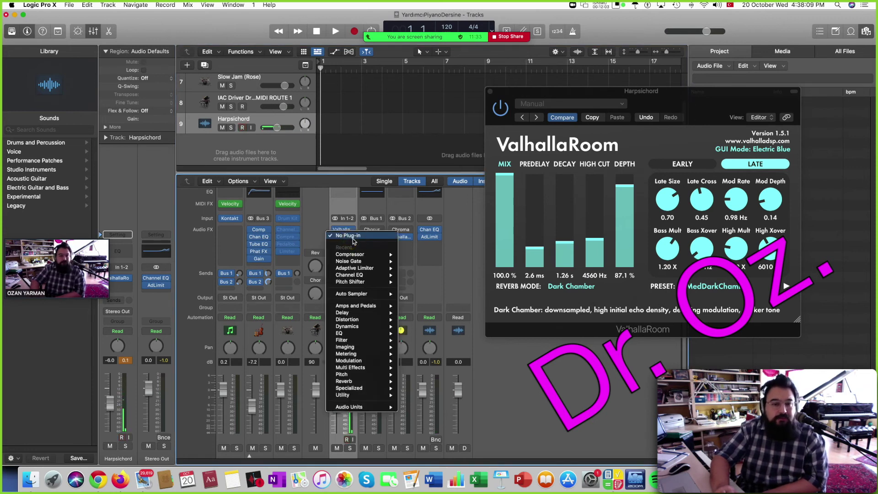
mouse_move(360, 283)
click(411, 284)
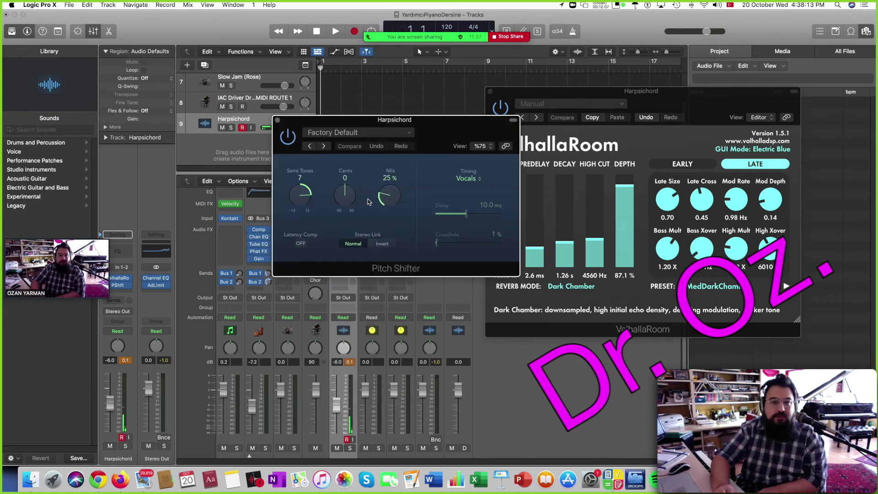
click(315, 122)
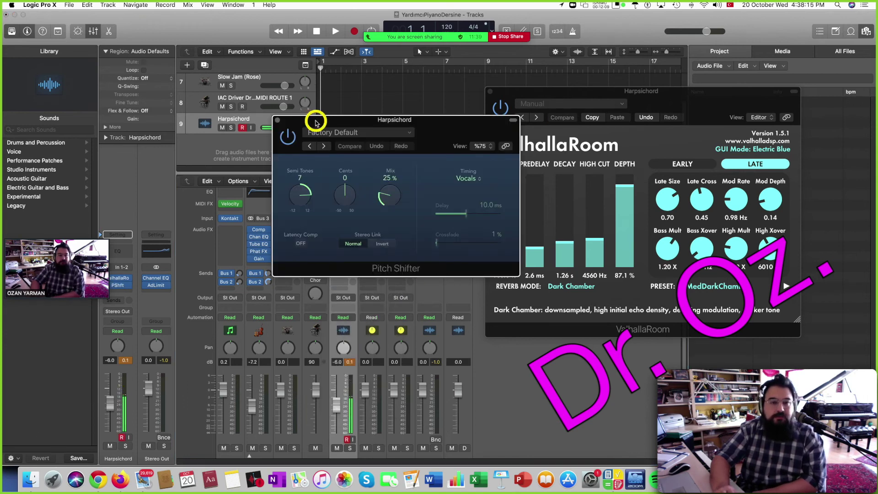
drag(315, 122, 355, 131)
Step: With input monitoring on, set the Pitch Shifter to 4 semitones with Stereo Link on Invert, ending with monitoring off
click(251, 127)
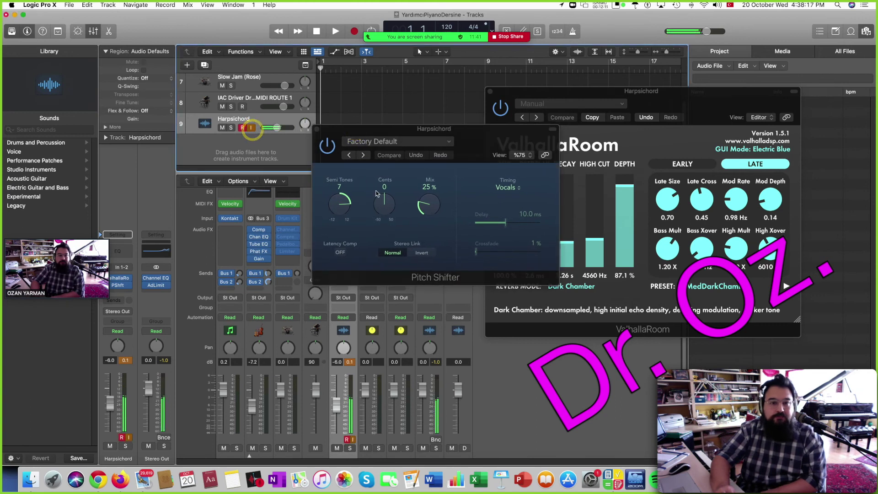
drag(339, 204, 341, 223)
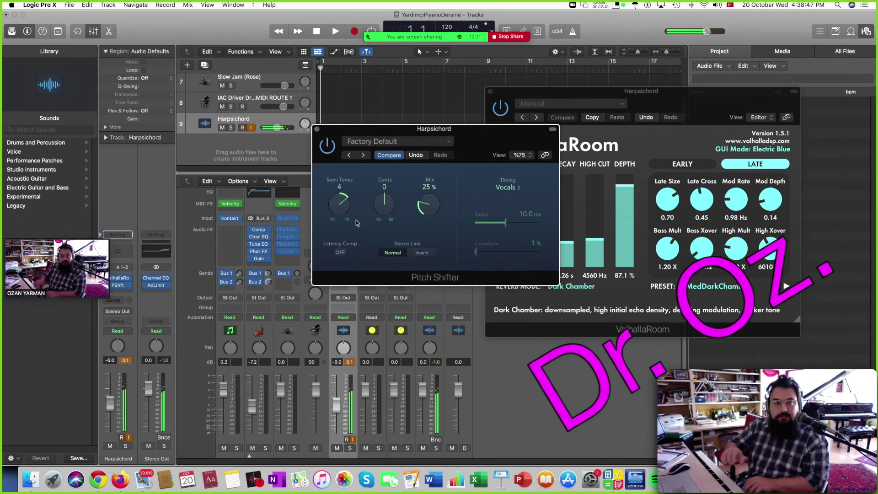
click(418, 256)
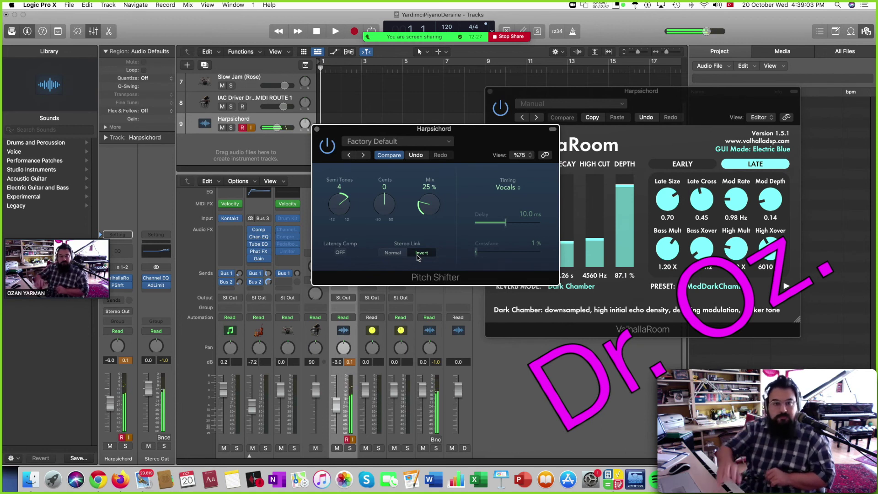
click(253, 133)
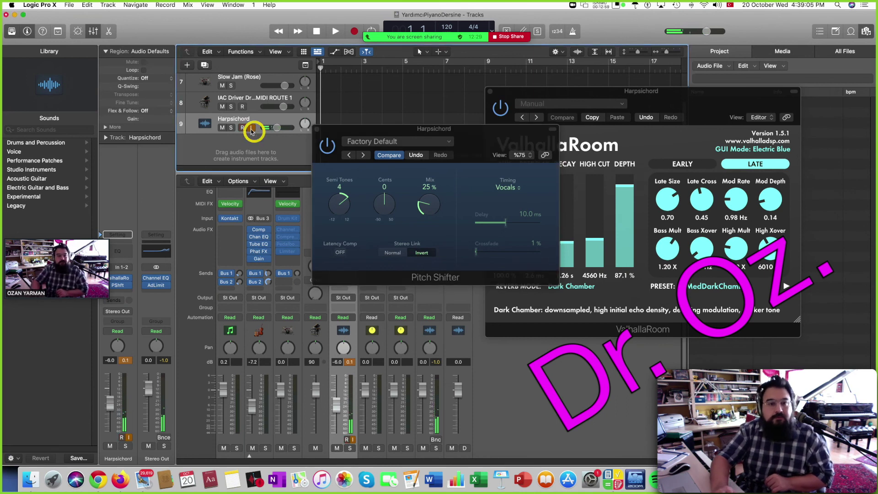
Step: Monitor the Harpsichord input with the Pitch Shifter's Mix at 100%, set it to 50%, and turn monitoring off
mouse_move(425, 208)
mouse_down()
mouse_move(435, 180)
mouse_move(410, 212)
mouse_move(416, 179)
mouse_move(473, 90)
mouse_move(441, 206)
mouse_up()
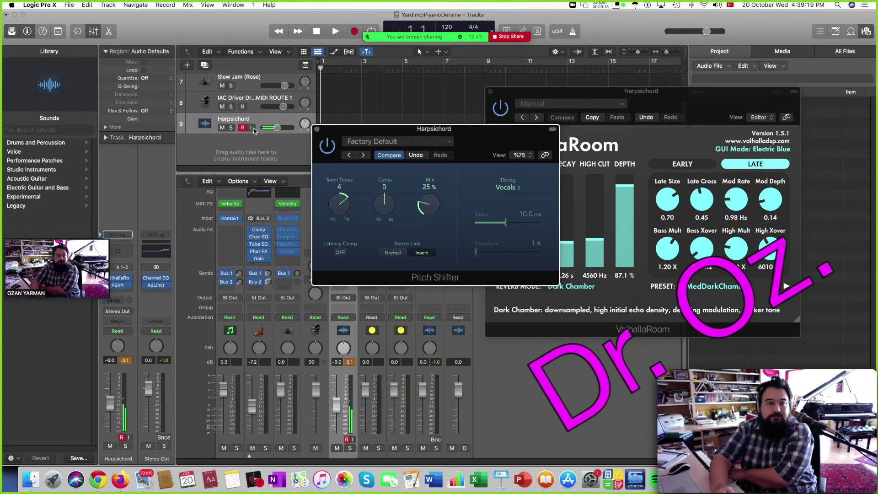
click(250, 128)
click(426, 196)
drag(426, 195, 479, 99)
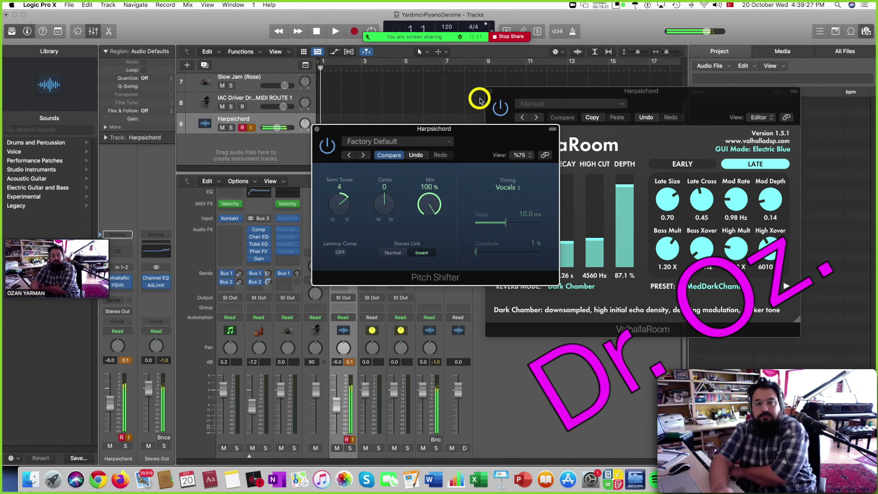
drag(479, 98, 465, 177)
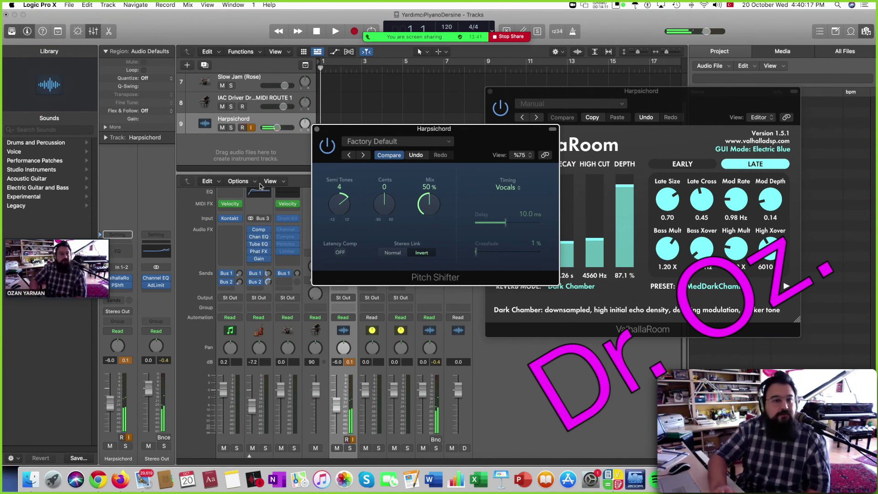
click(252, 128)
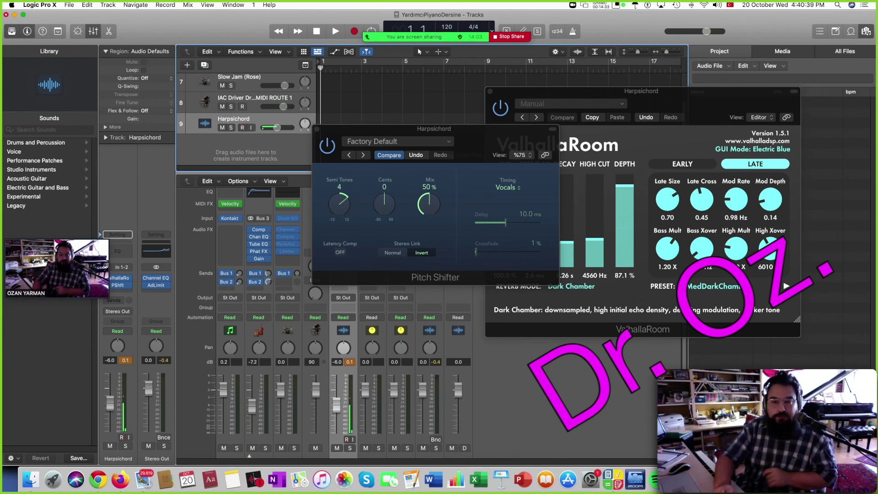
Step: Switch to Zoom and bring up its window with the audio technology class meeting
click(700, 479)
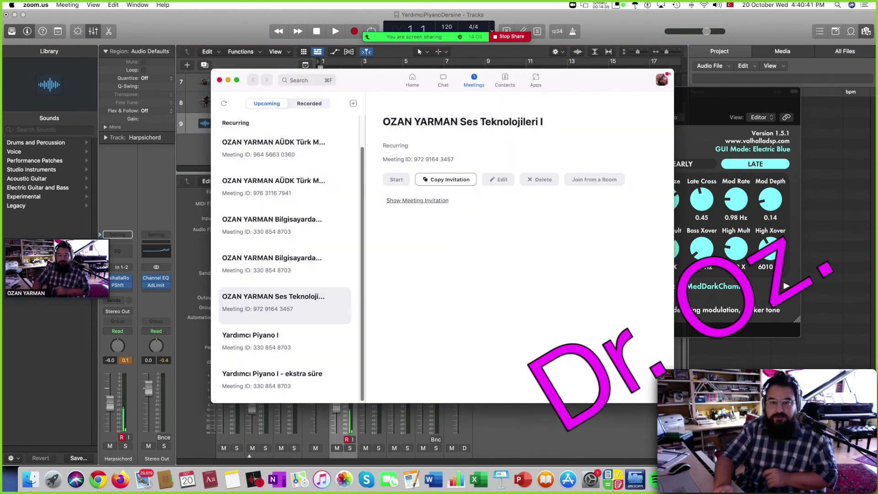